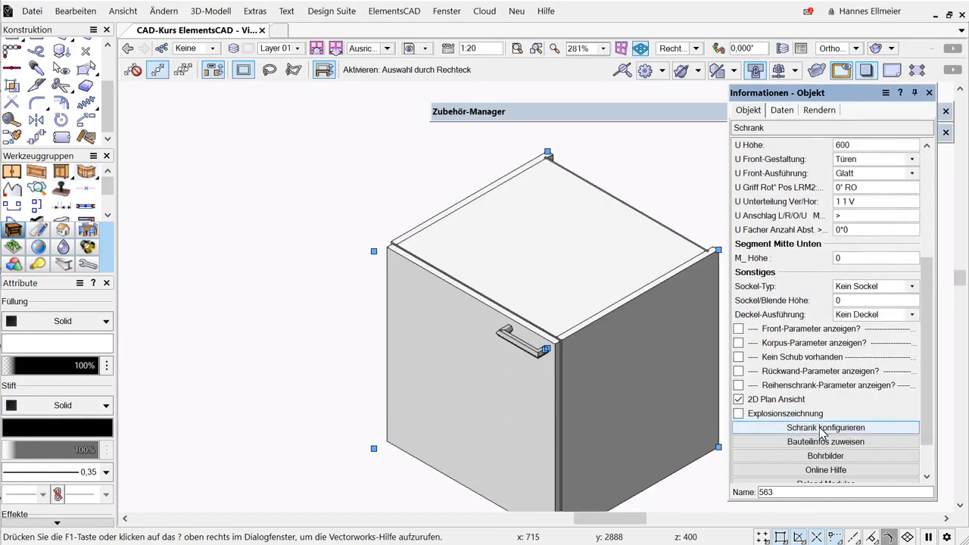
- Set the rotation of the lower segment's door handle to 90°
{"action": "left_click_drag", "start_coordinate": [930, 311], "coordinate": [931, 253]}
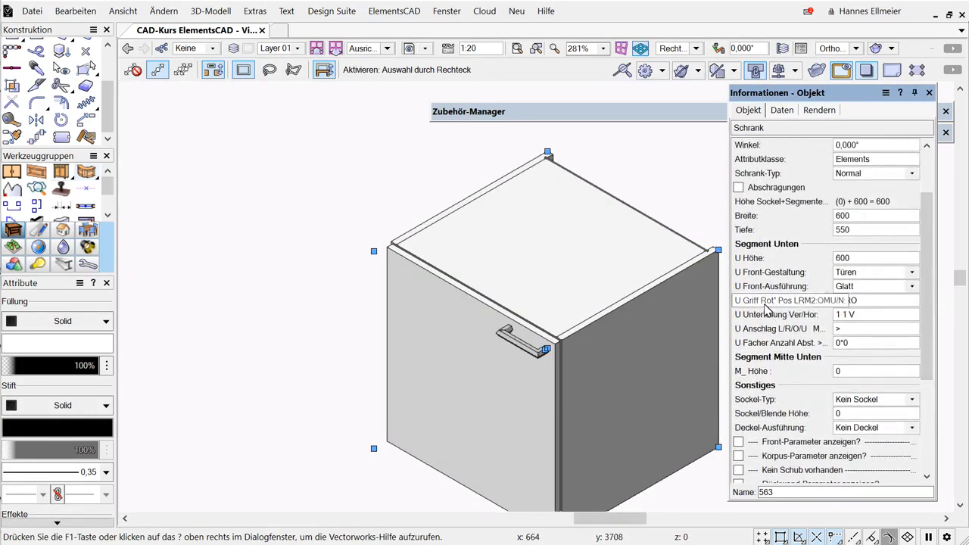
{"action": "left_click", "coordinate": [839, 301]}
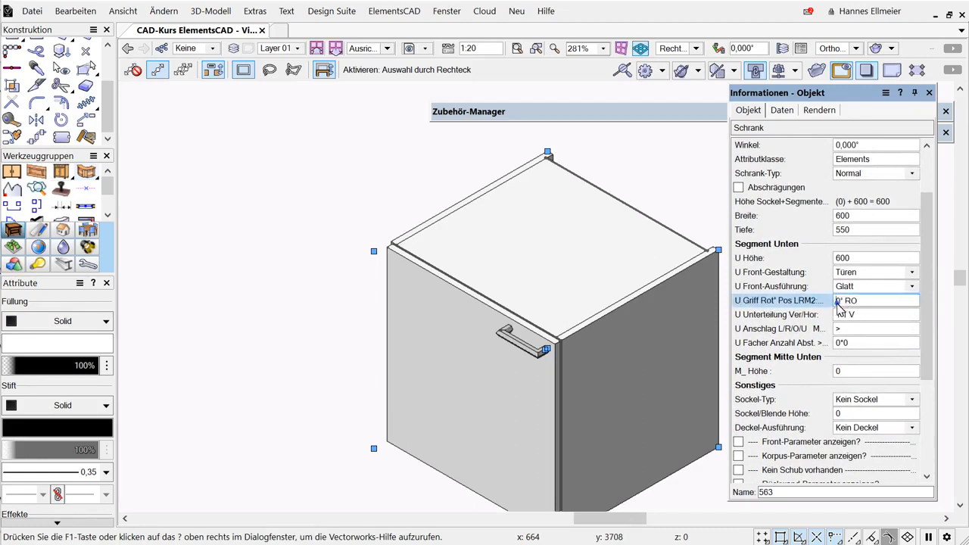
{"action": "type", "text": "9"}
{"action": "key", "text": "Return"}
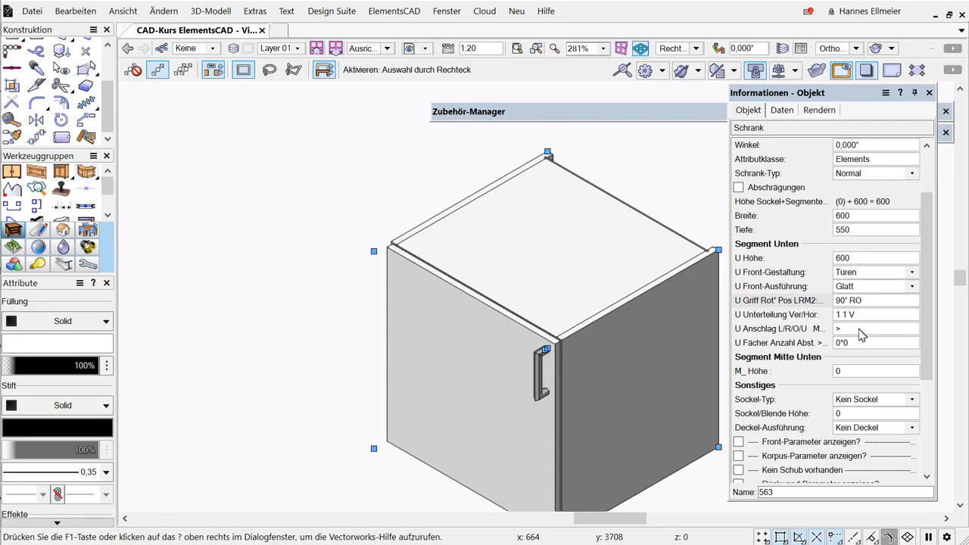
- Change the lower door's hinge side (U Anschlag) to R and set its handle position to LM
{"action": "left_click", "coordinate": [860, 334]}
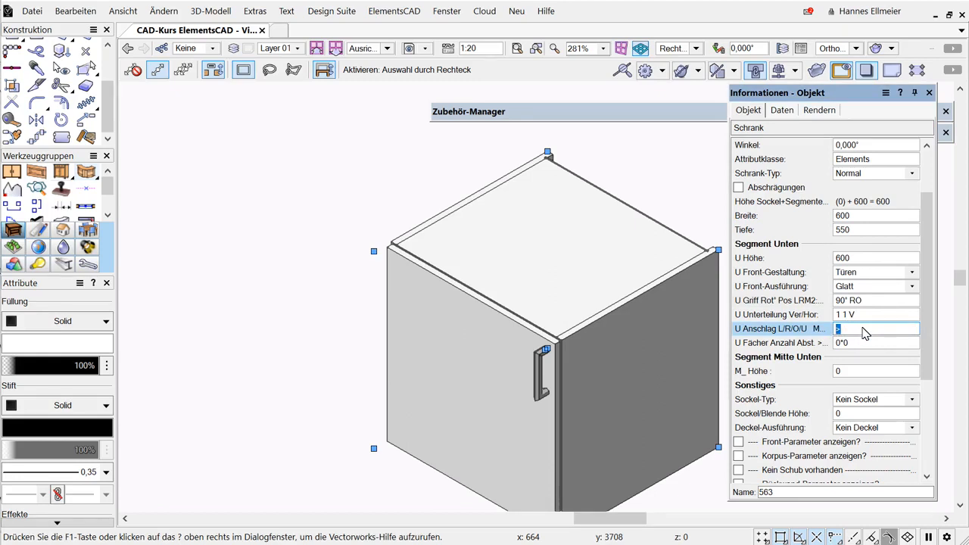
{"action": "type", "text": "R"}
{"action": "key", "text": "Return"}
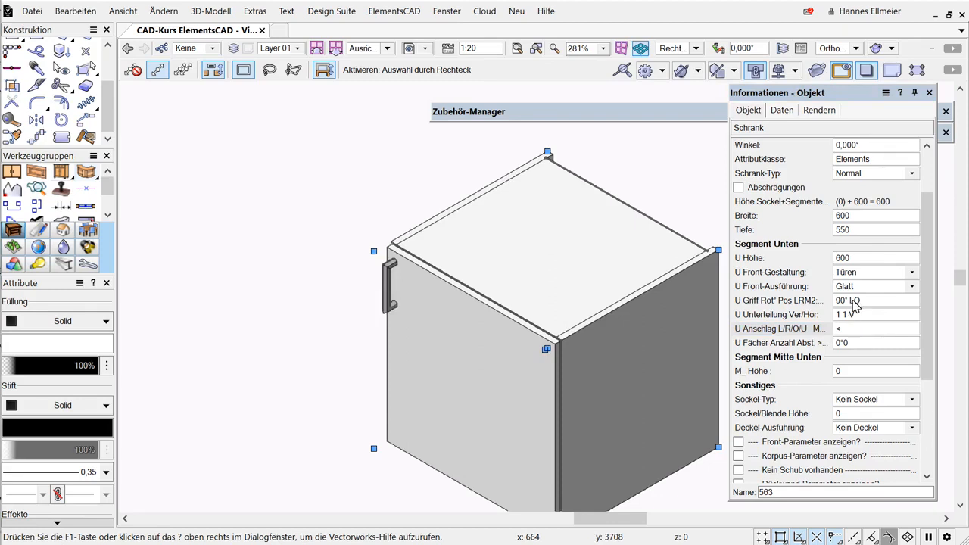
{"action": "left_click_drag", "start_coordinate": [853, 301], "coordinate": [872, 306]}
{"action": "type", "text": "m"}
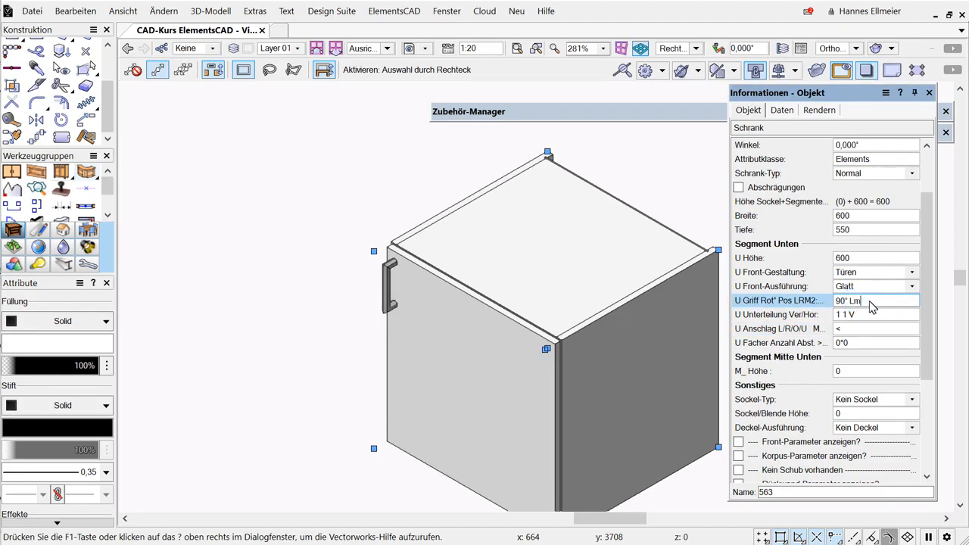
{"action": "key", "text": "Return"}
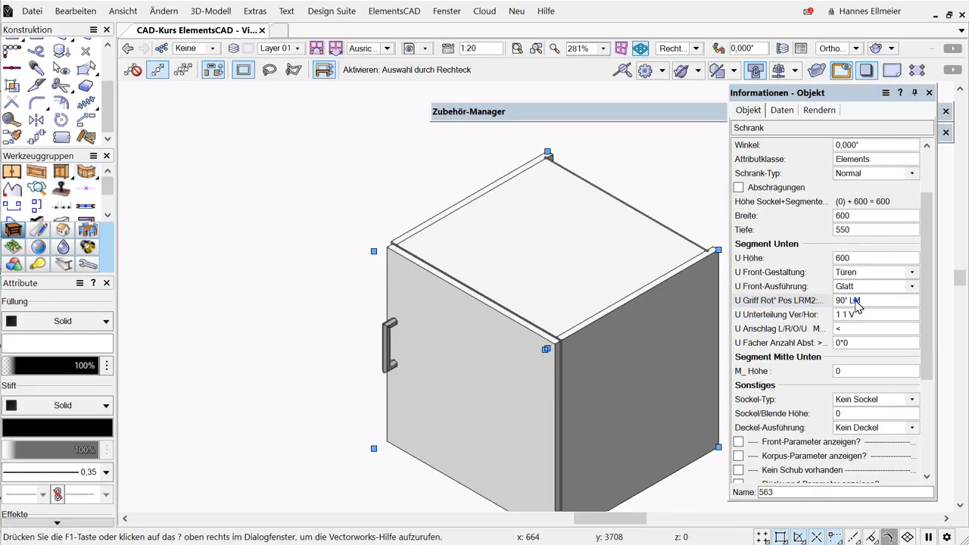
- Try the handle position MM on the lower door, and undo that change
{"action": "left_click", "coordinate": [854, 301]}
{"action": "key", "text": "shift+Left"}
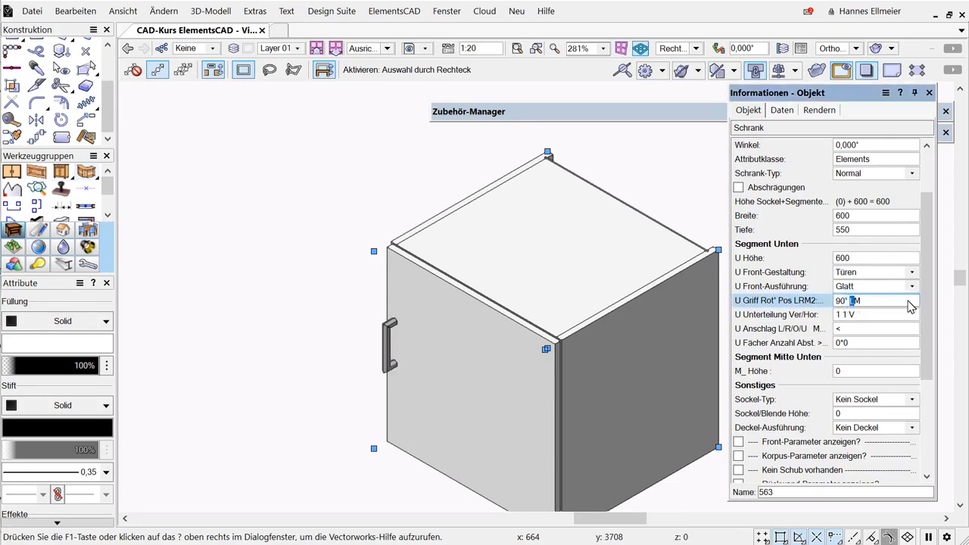
{"action": "type", "text": "m"}
{"action": "key", "text": "Return"}
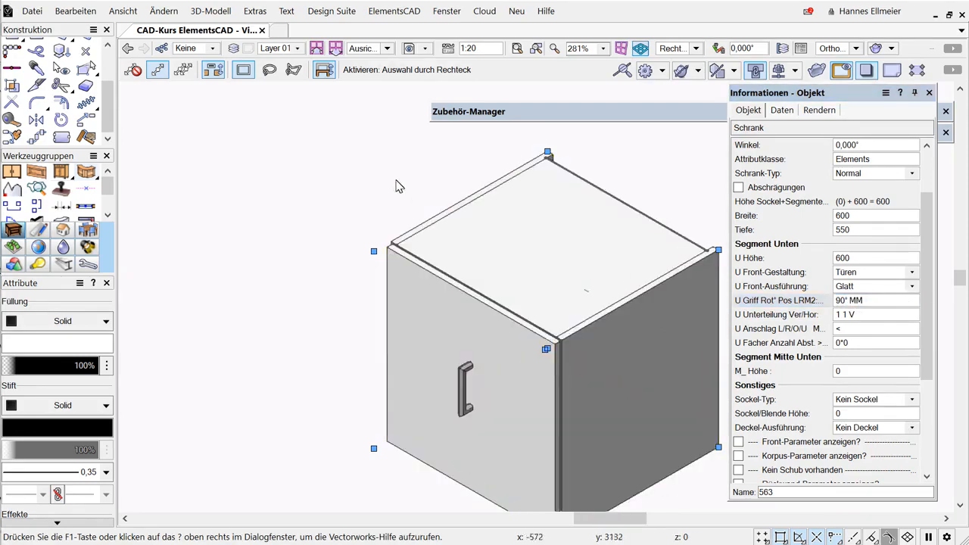
{"action": "left_click", "coordinate": [75, 12]}
{"action": "left_click", "coordinate": [98, 32]}
- Set the lower door's hinge side (U Anschlag) to U so that it hinges at the bottom
{"action": "left_click", "coordinate": [846, 330]}
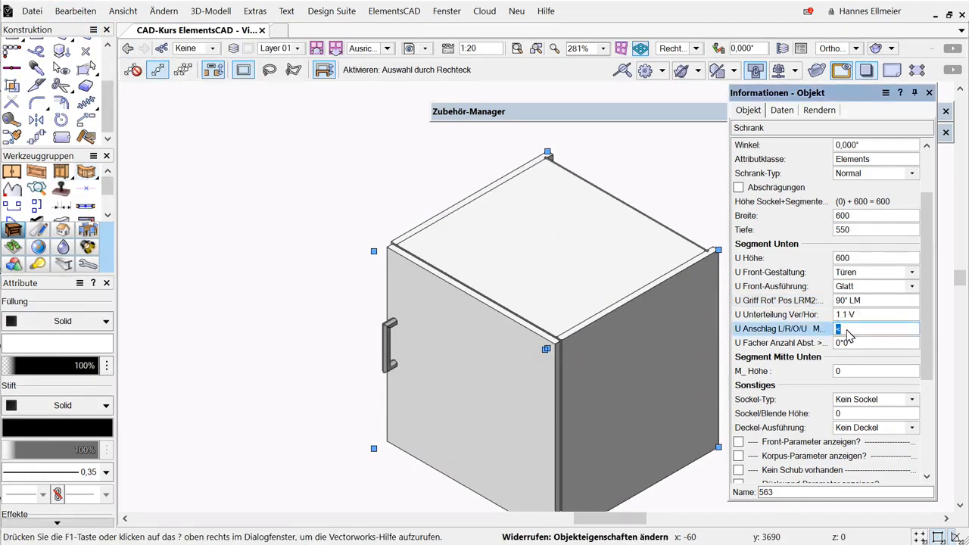
{"action": "type", "text": "u"}
{"action": "key", "text": "Return"}
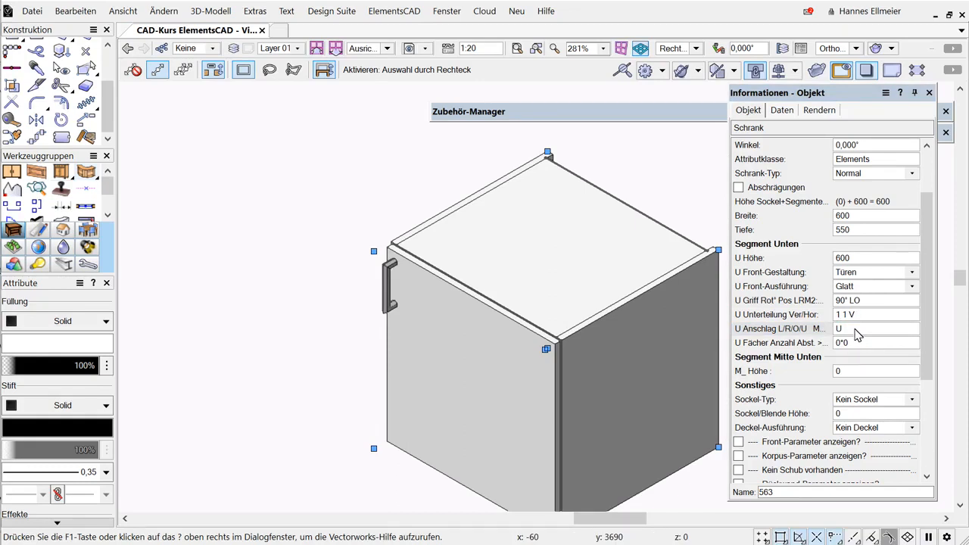
- Set the lower door handle's rotation to 0° and its position to MO
{"action": "left_click", "coordinate": [841, 300]}
{"action": "key", "text": "Delete"}
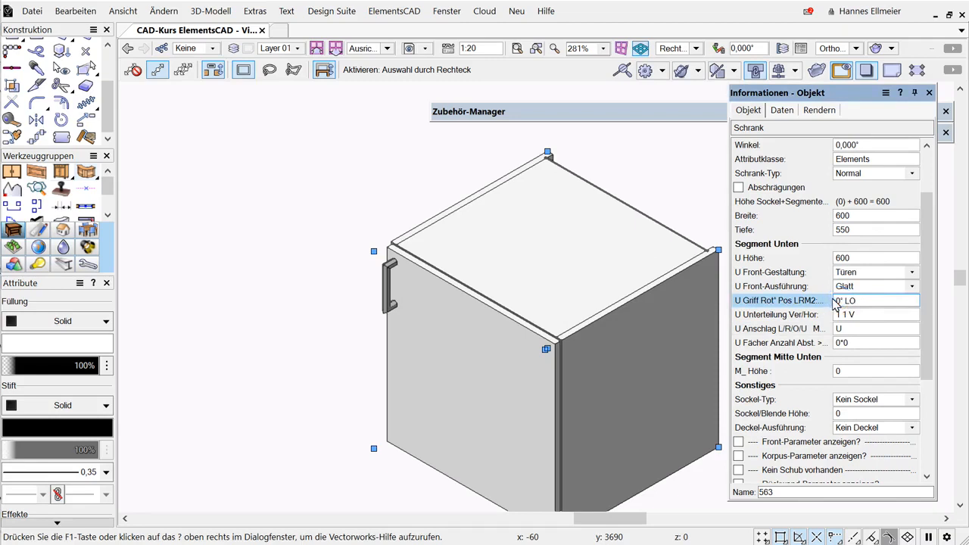
{"action": "key", "text": "Return"}
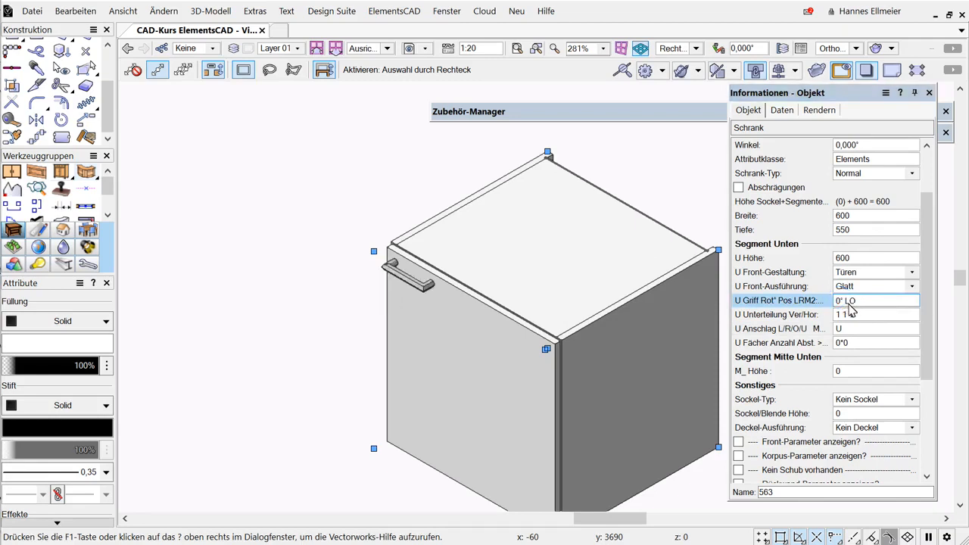
{"action": "left_click", "coordinate": [846, 303]}
{"action": "type", "text": "m"}
{"action": "key", "text": "Return"}
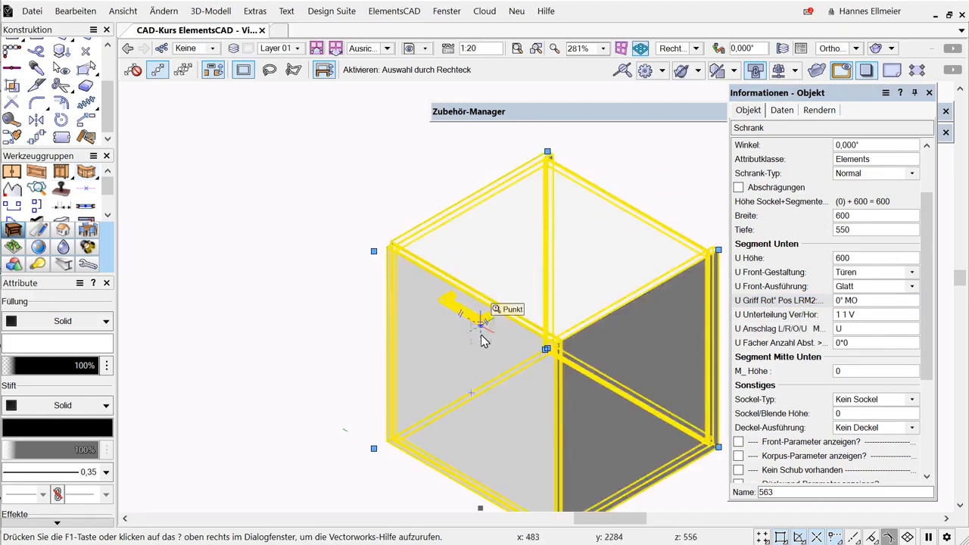
- Set the lower segment's vertical division (U Unterteilung) to 2
{"action": "left_click_drag", "start_coordinate": [928, 343], "coordinate": [928, 417]}
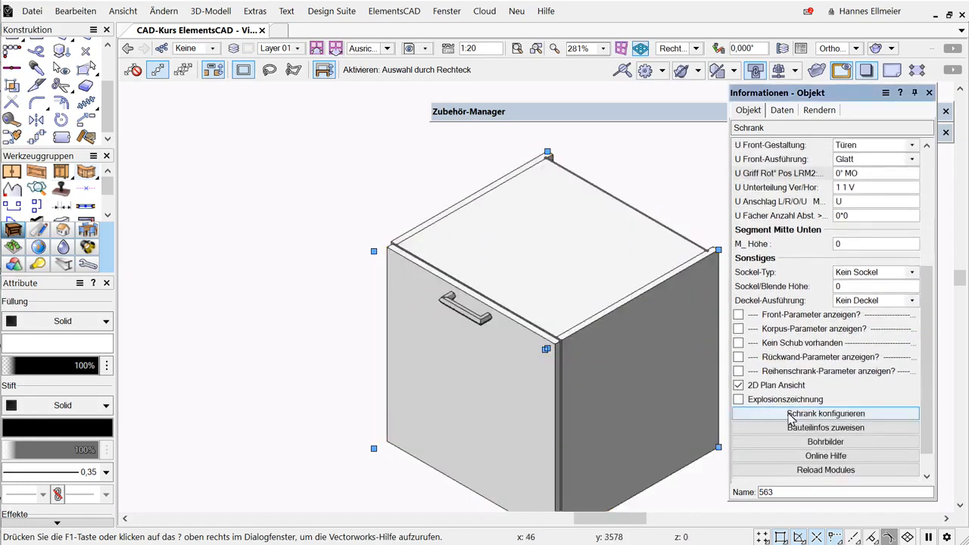
{"action": "left_click_drag", "start_coordinate": [926, 409], "coordinate": [929, 306]}
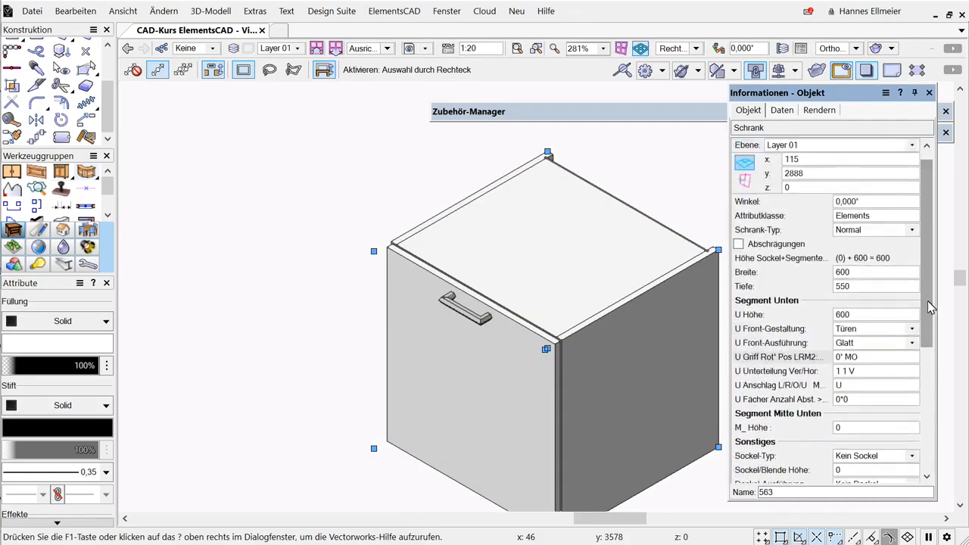
{"action": "left_click", "coordinate": [839, 371]}
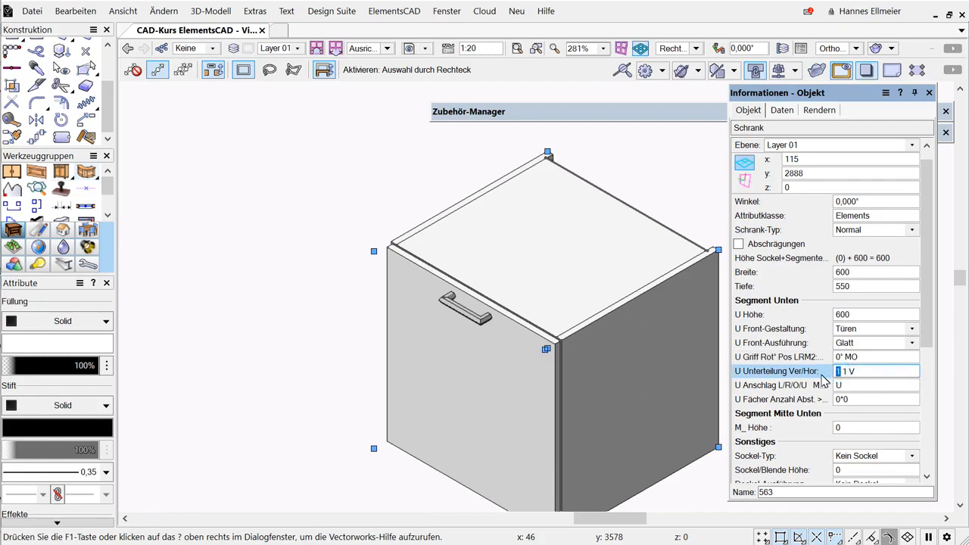
{"action": "double_click", "coordinate": [865, 371]}
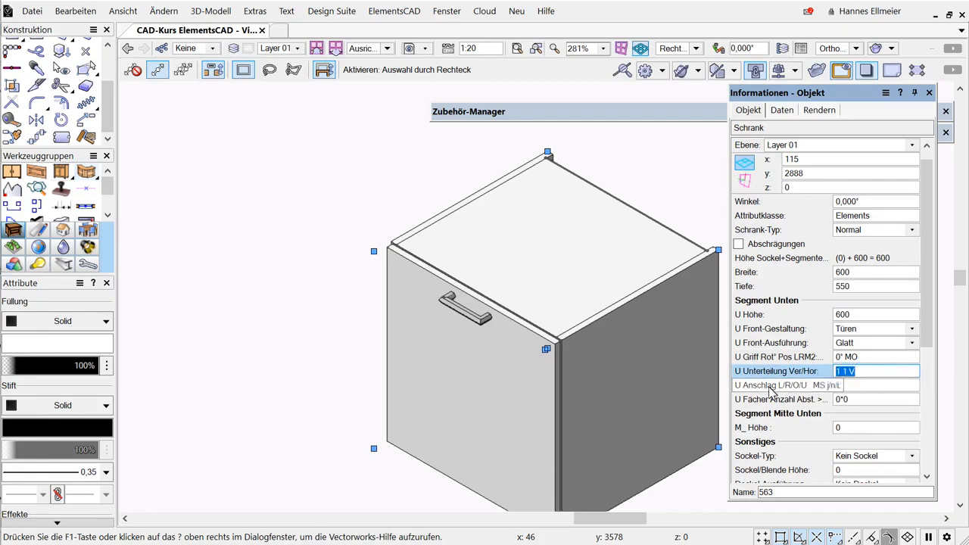
{"action": "type", "text": "2"}
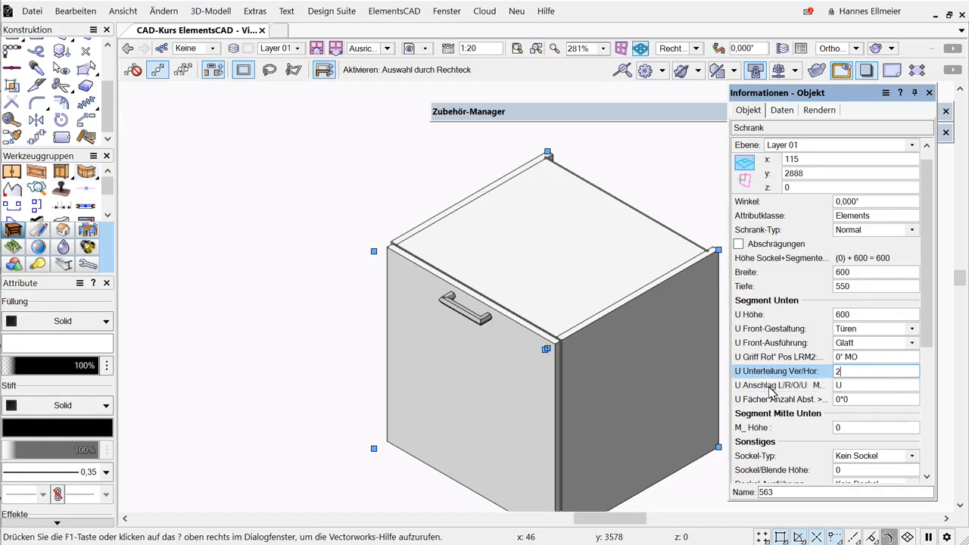
{"action": "key", "text": "Return"}
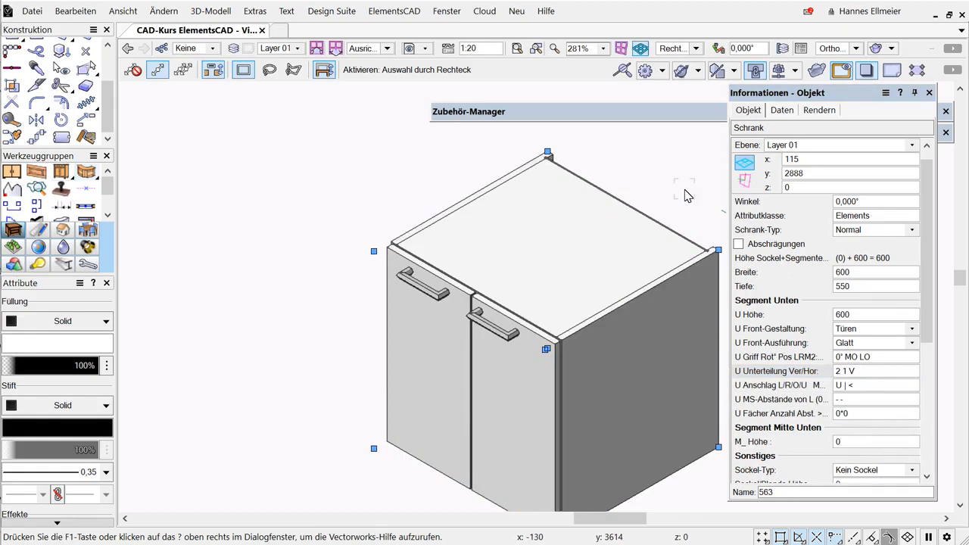
- Set the cabinet width to 1500 and the lower segment's vertical division to 3
{"action": "left_click", "coordinate": [861, 272]}
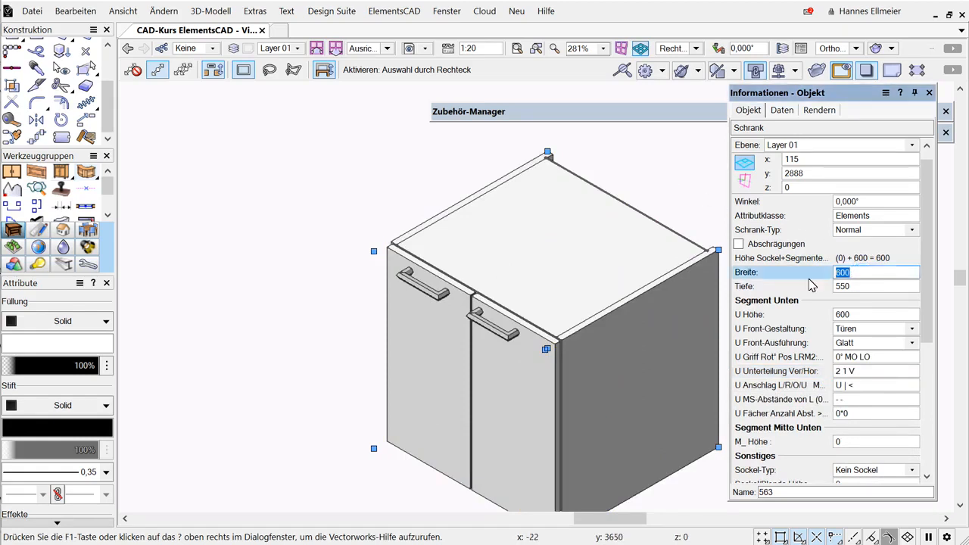
{"action": "type", "text": "1500"}
{"action": "key", "text": "Return"}
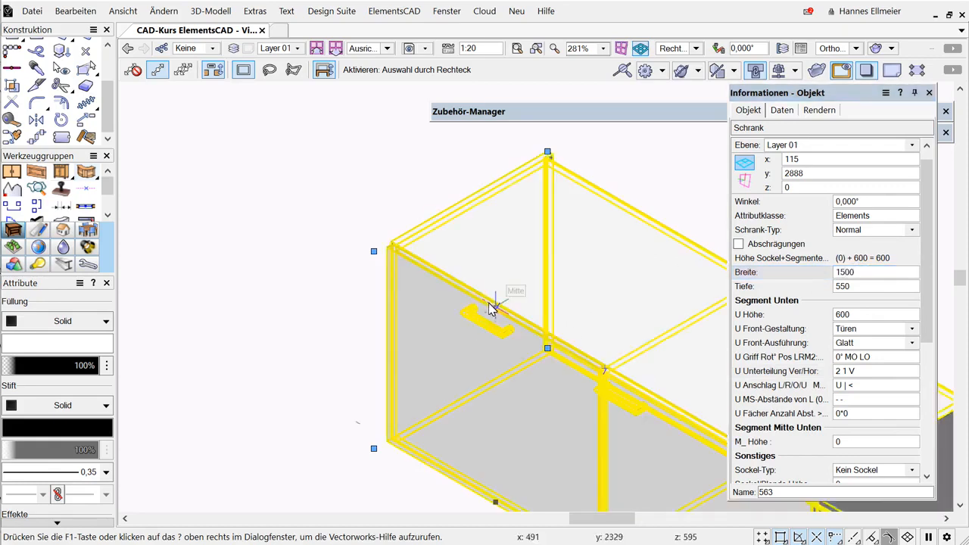
{"action": "double_click", "coordinate": [838, 371]}
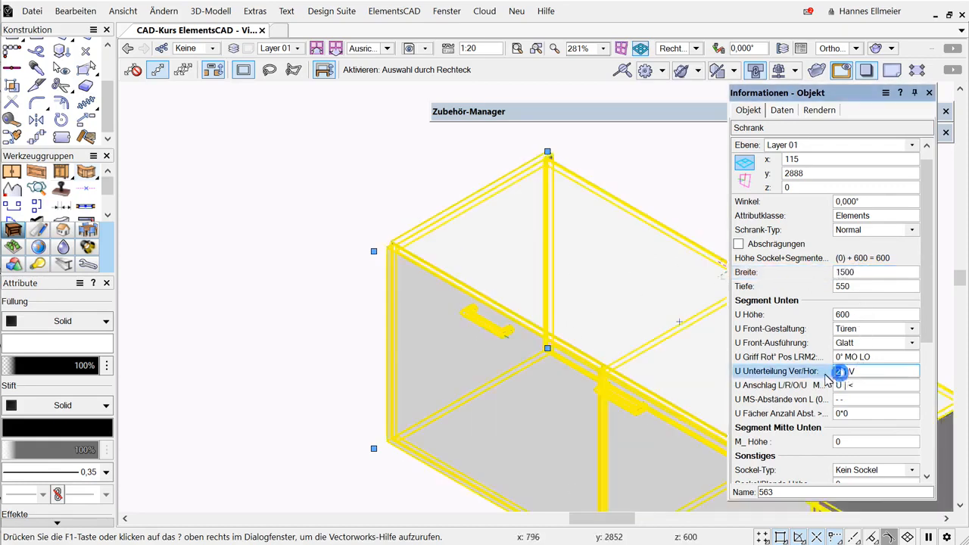
{"action": "type", "text": "3"}
{"action": "key", "text": "Return"}
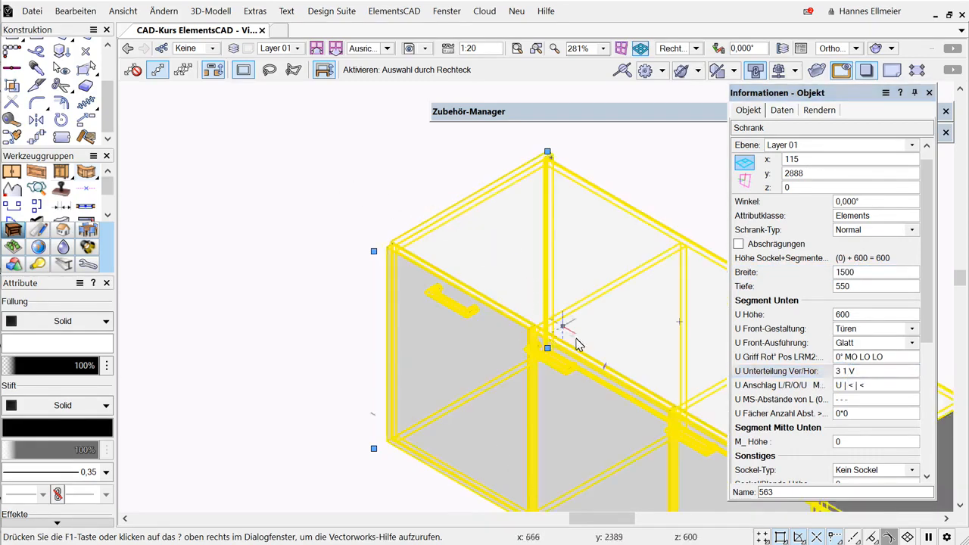
- Set the lower segment's partition spacings (U MS-Abstände) to 200 for the first section and 400 for the third
{"action": "double_click", "coordinate": [862, 401]}
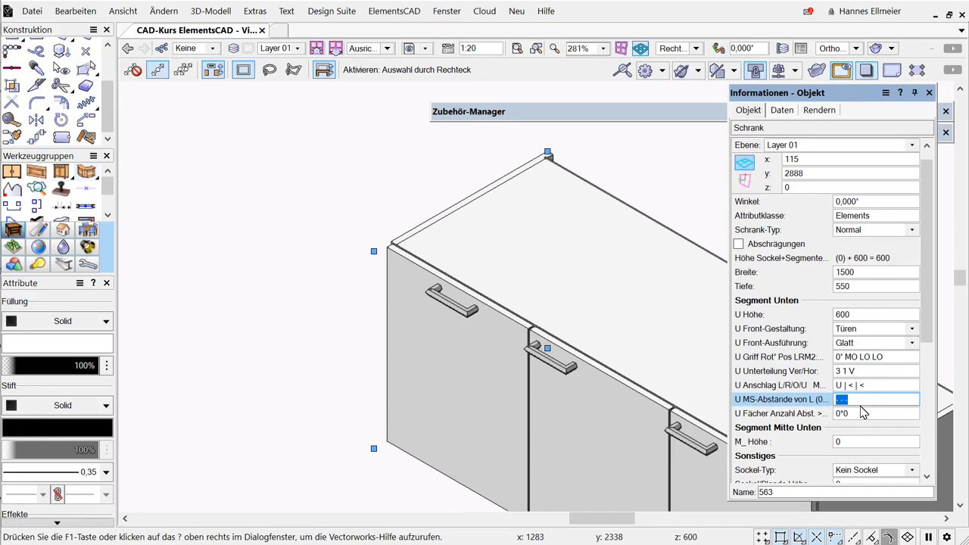
{"action": "type", "text": "200"}
{"action": "key", "text": "Return"}
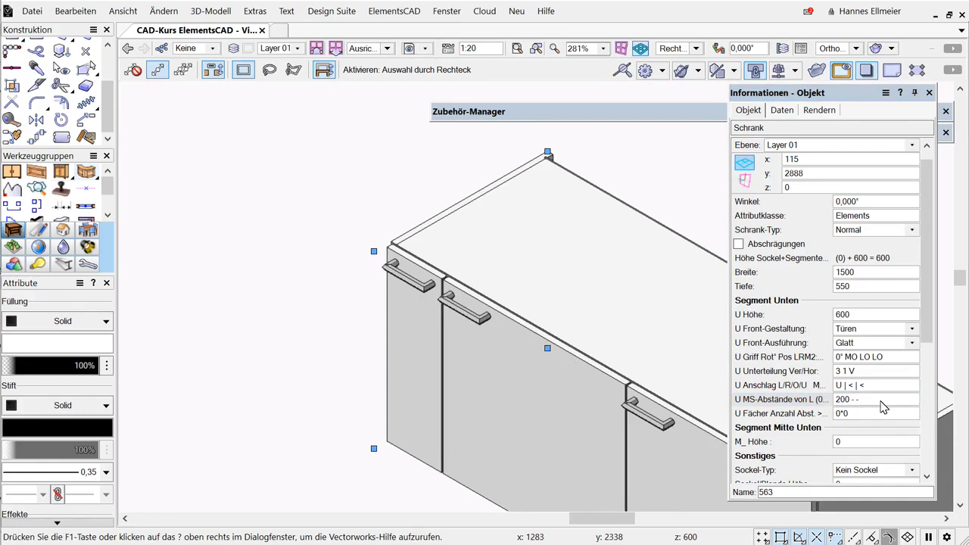
{"action": "double_click", "coordinate": [856, 399]}
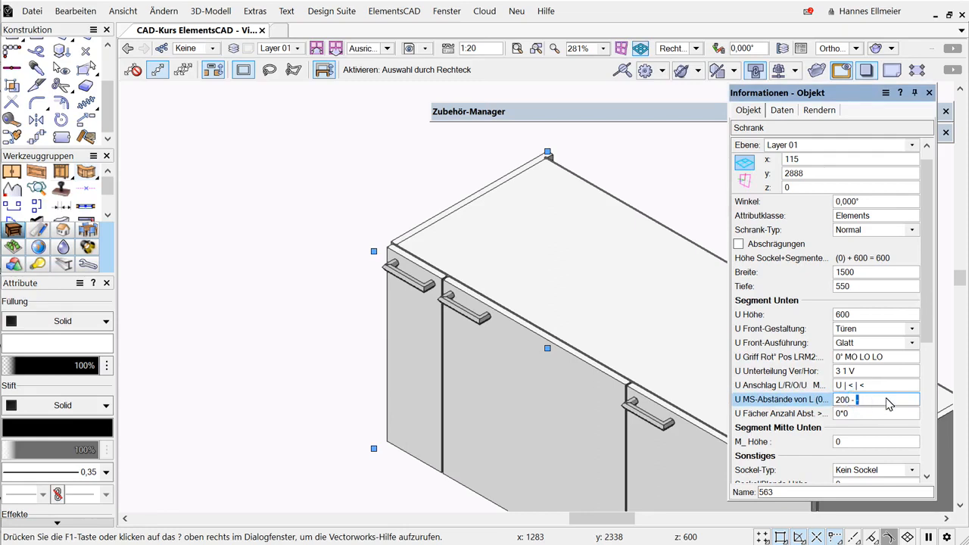
{"action": "type", "text": "400"}
{"action": "key", "text": "Return"}
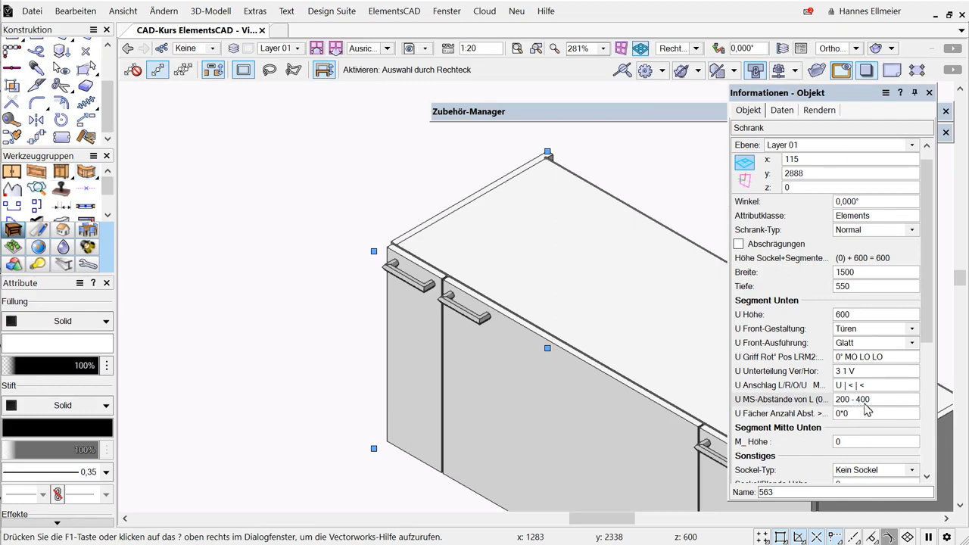
- Reset all partition spacings of the lower segment by entering 0
{"action": "left_click", "coordinate": [876, 400]}
{"action": "type", "text": "0"}
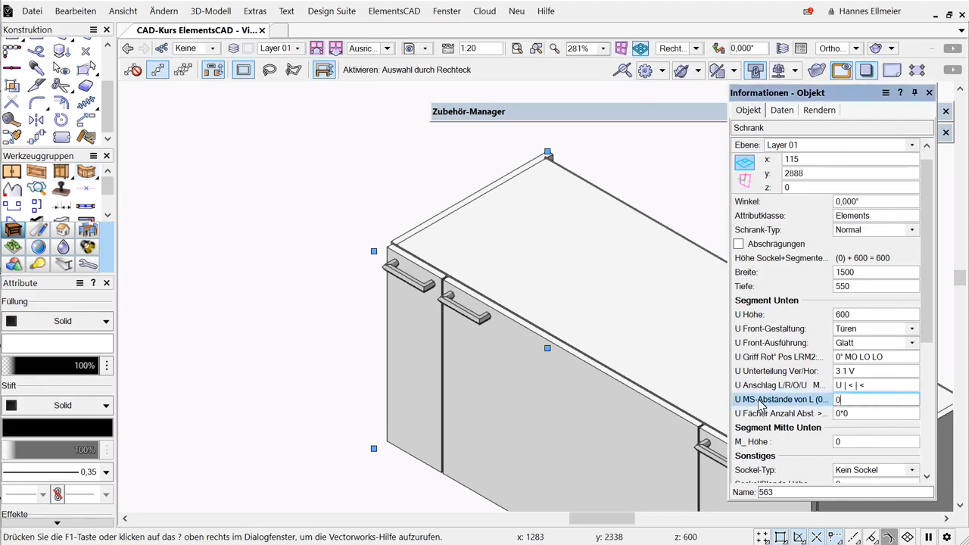
{"action": "key", "text": "Return"}
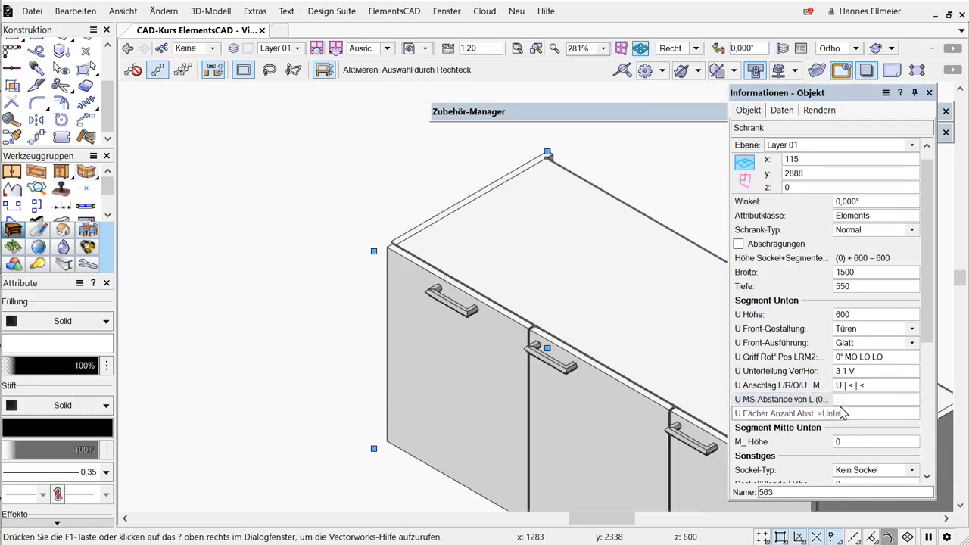
- Set the partition spacing of the lower segment's middle section to 590
{"action": "left_click", "coordinate": [843, 401]}
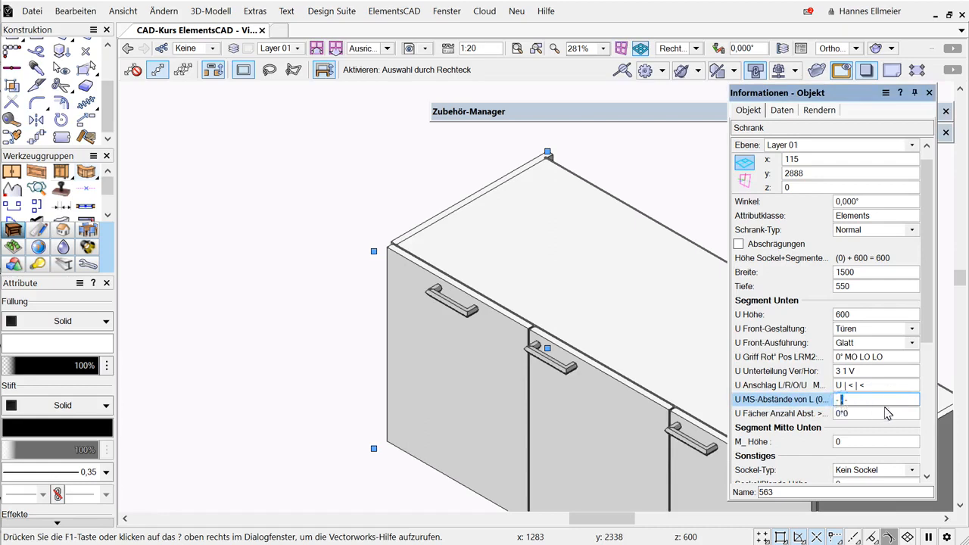
{"action": "type", "text": "590"}
{"action": "key", "text": "Return"}
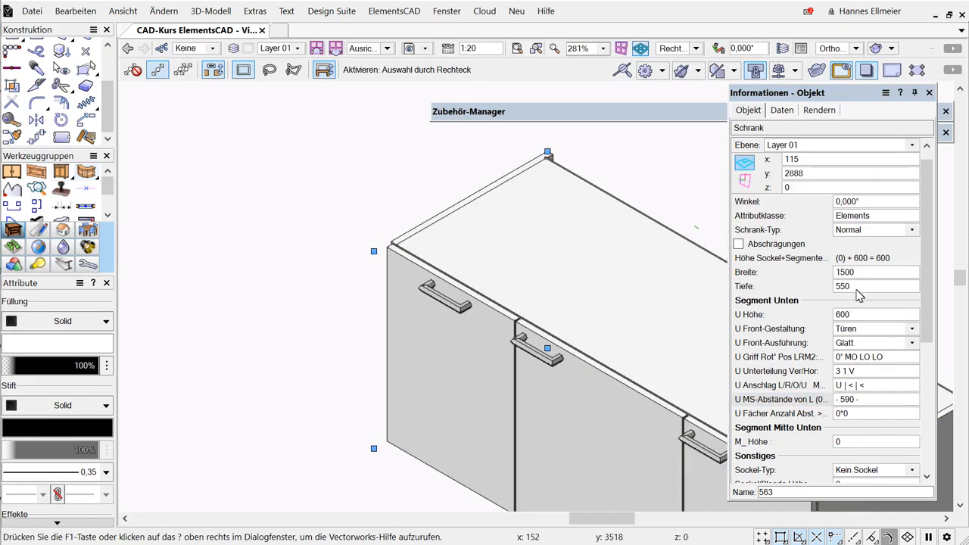
- Set the lower segment's height to 300 and its front design to Schubkästen
{"action": "left_click", "coordinate": [862, 314]}
{"action": "type", "text": "300"}
{"action": "key", "text": "Return"}
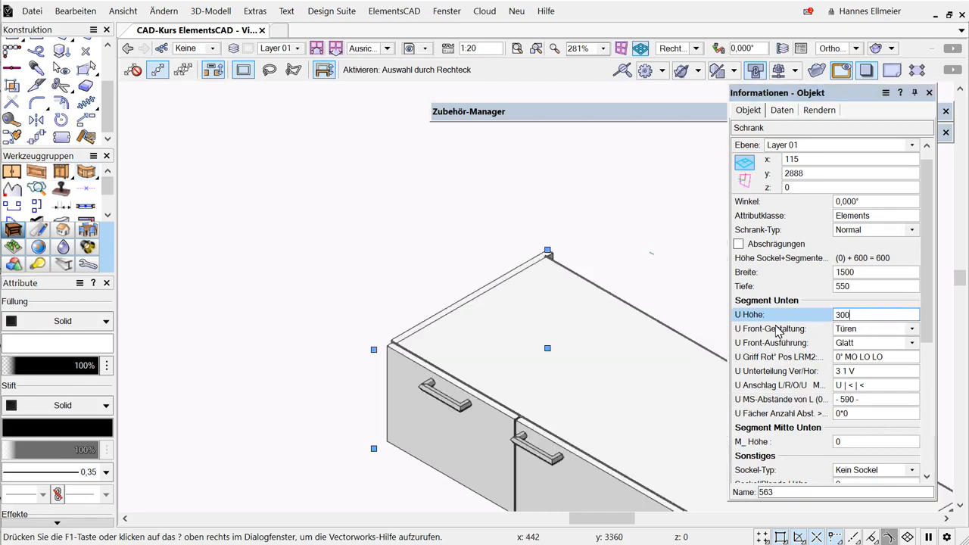
{"action": "left_click", "coordinate": [866, 331]}
{"action": "left_click", "coordinate": [868, 368]}
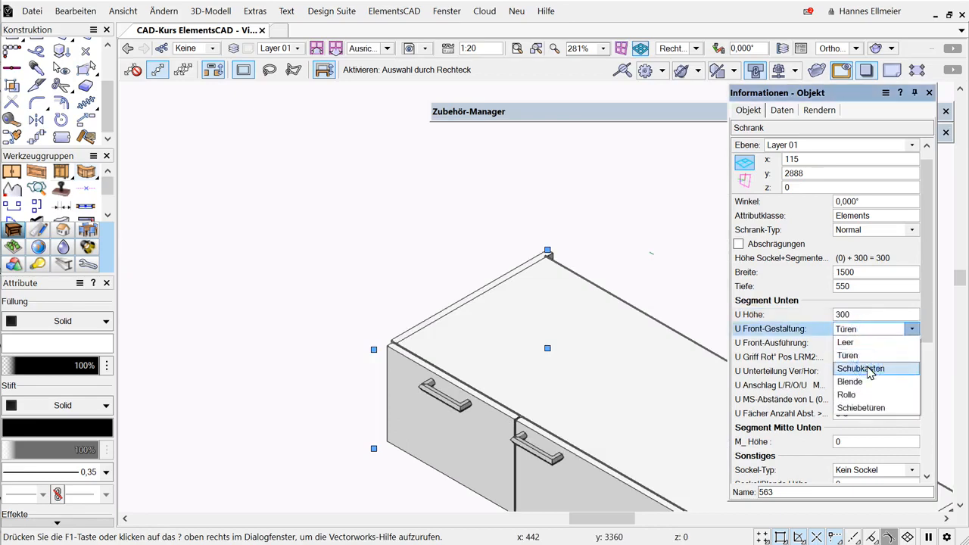
{"action": "scroll", "coordinate": [392, 318], "scroll_direction": "down", "scroll_amount": 2}
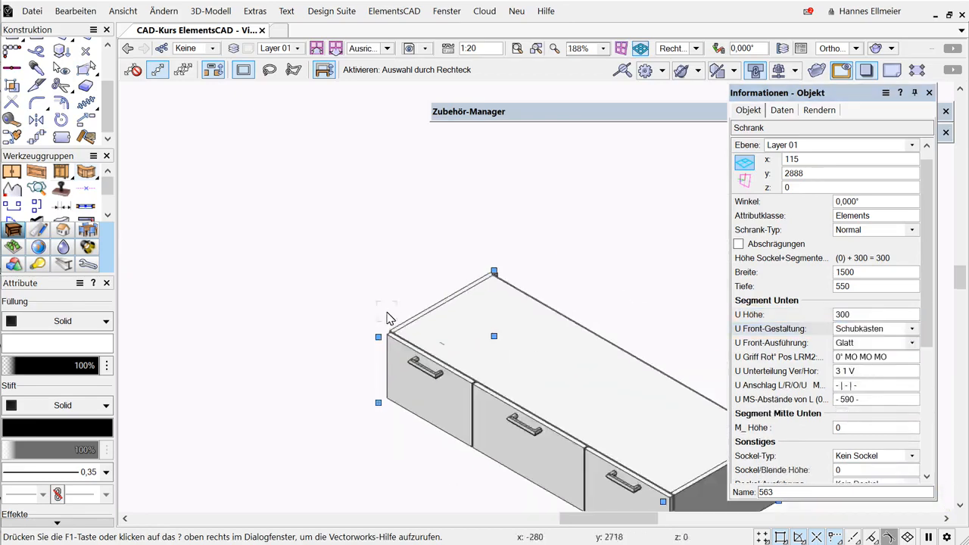
- Try a height of 1900 and a division of 3 10 V on the lower segment, and undo both changes
{"action": "double_click", "coordinate": [863, 315]}
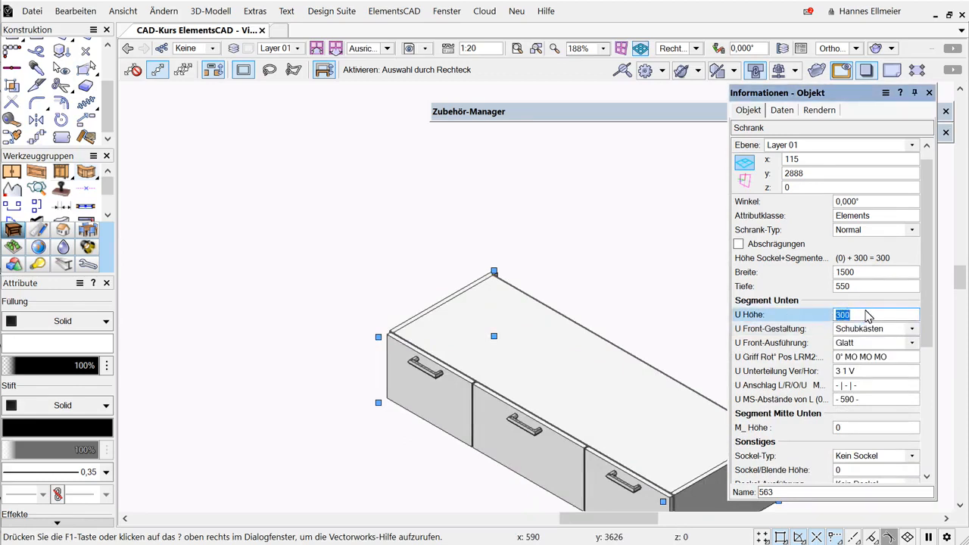
{"action": "type", "text": "1900"}
{"action": "key", "text": "Return"}
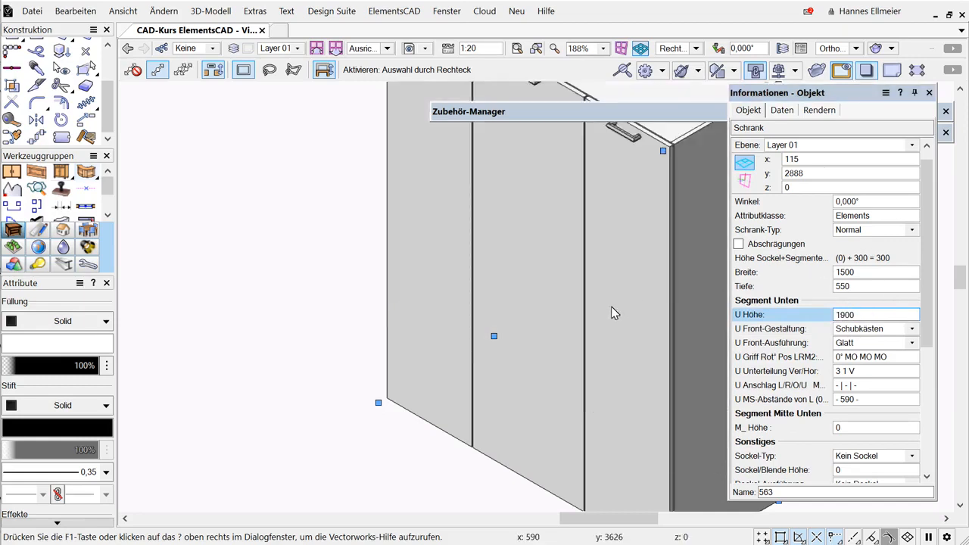
{"action": "left_click", "coordinate": [846, 371]}
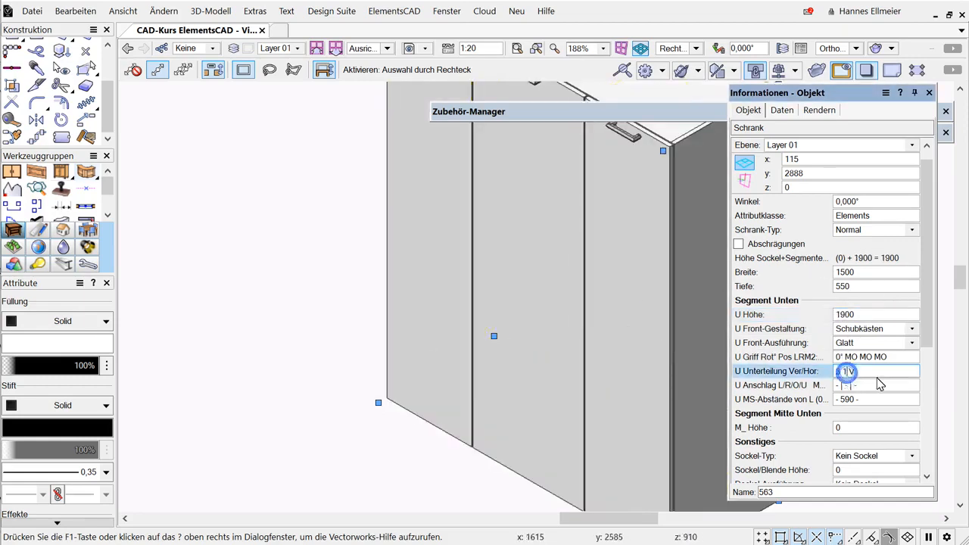
{"action": "type", "text": "0"}
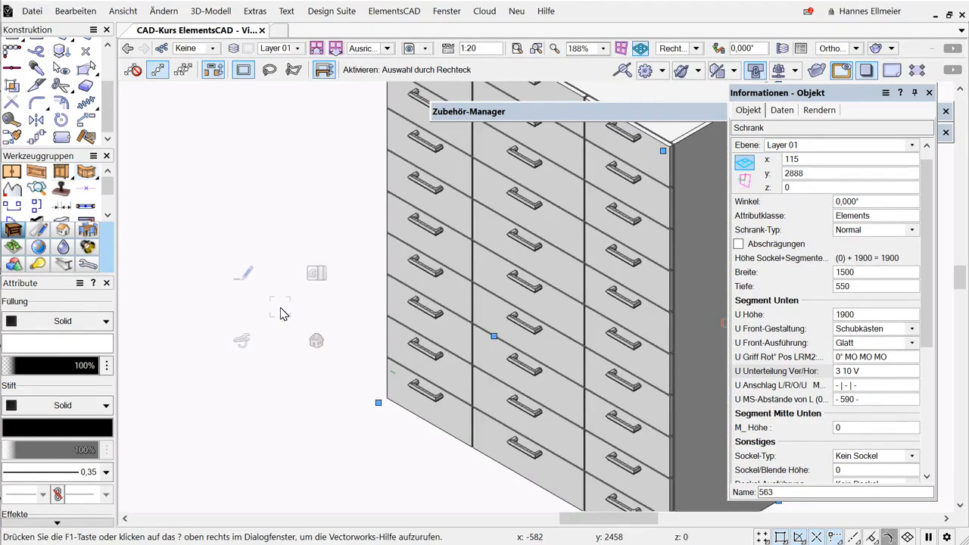
{"action": "key", "text": "ctrl+z"}
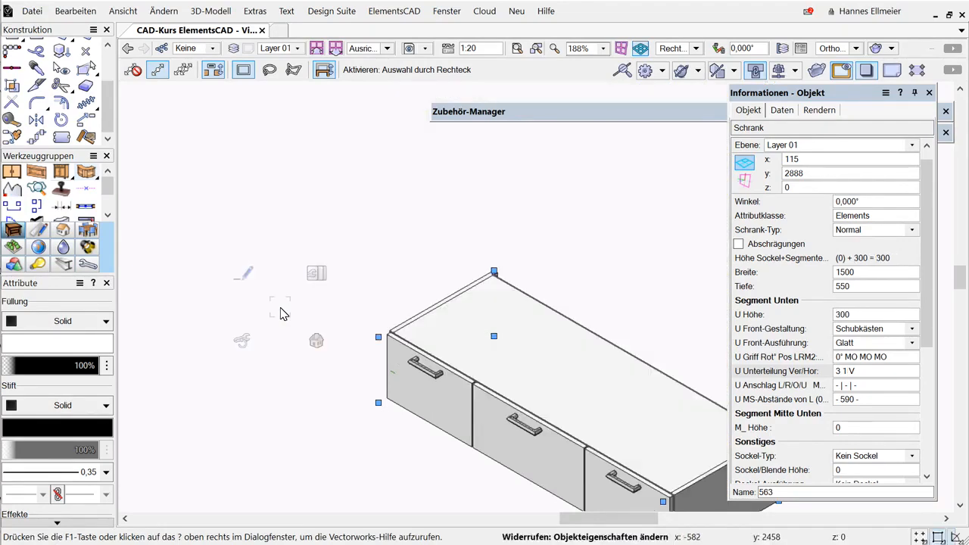
- Add the lower middle segment by entering -1 as its height, and increase that height by 50 to 350
{"action": "left_click", "coordinate": [847, 427]}
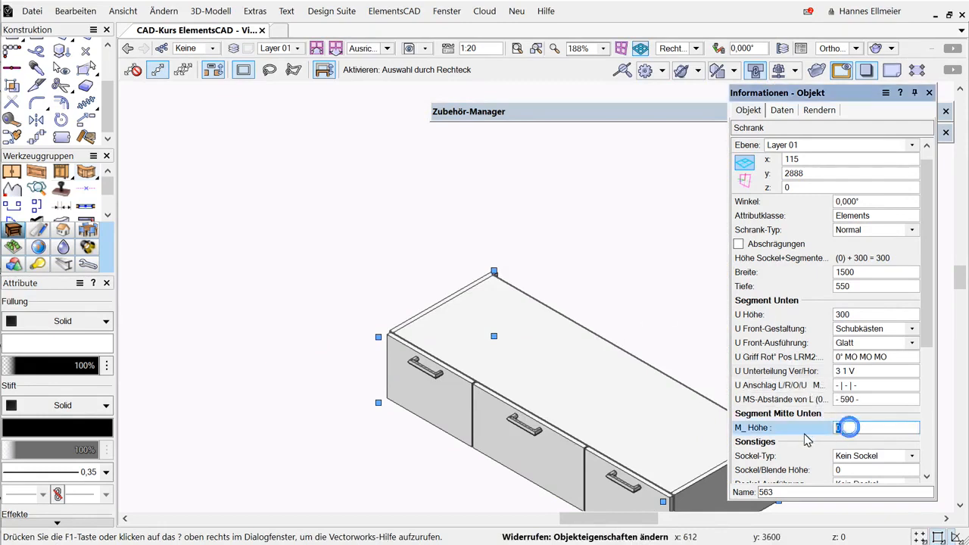
{"action": "type", "text": "-1"}
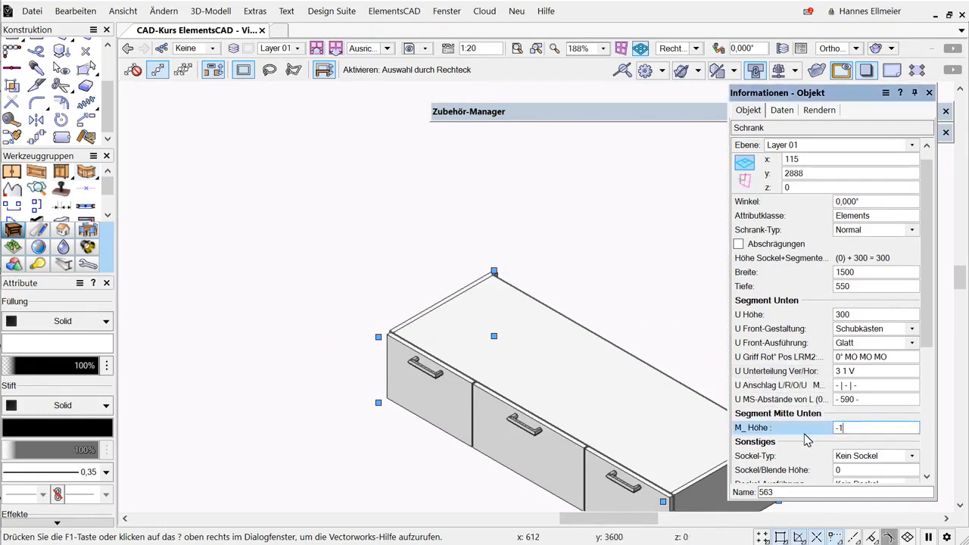
{"action": "key", "text": "Return"}
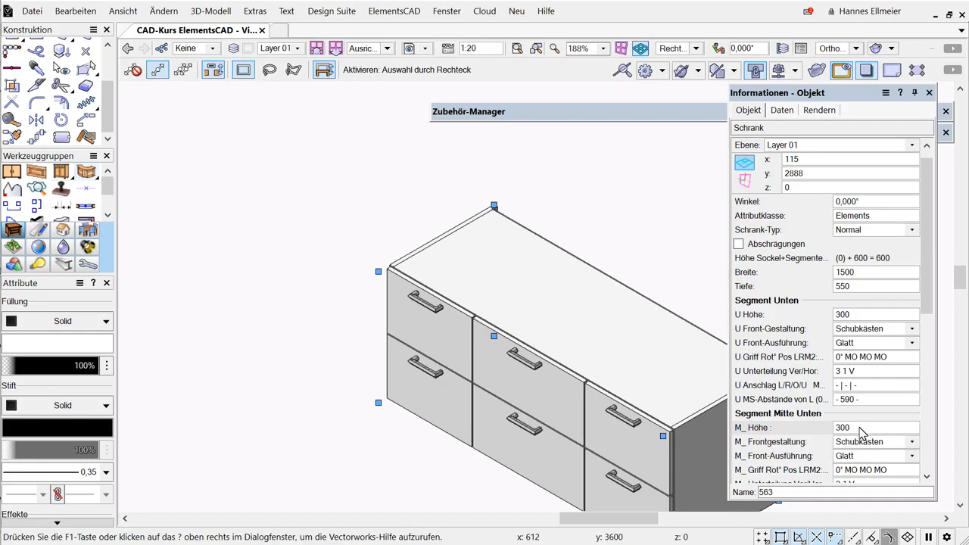
{"action": "left_click", "coordinate": [860, 428]}
{"action": "type", "text": "+50"}
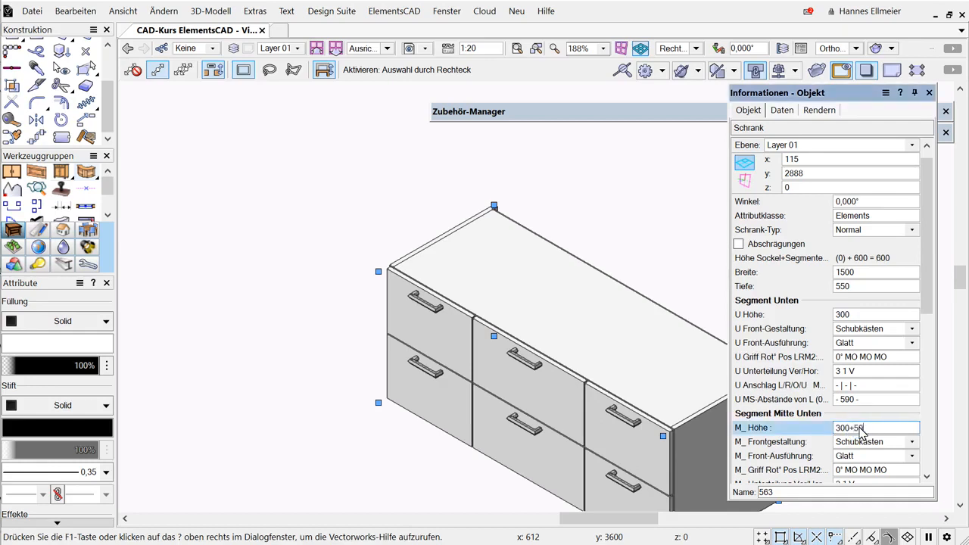
{"action": "key", "text": "Return"}
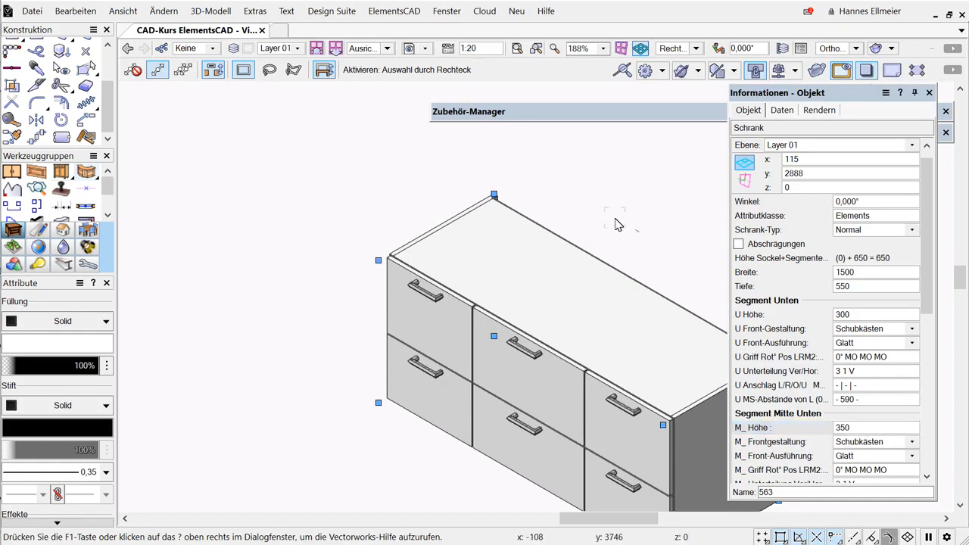
- Undo the last object property change and set the lower segment's division (U Unterteilung) to 3 2 H
{"action": "key", "text": "ctrl+z"}
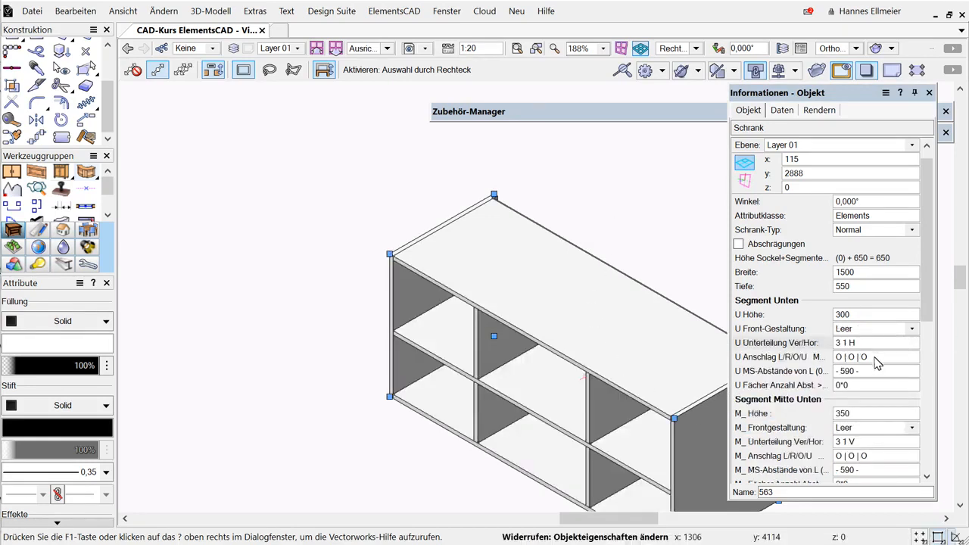
{"action": "double_click", "coordinate": [846, 343]}
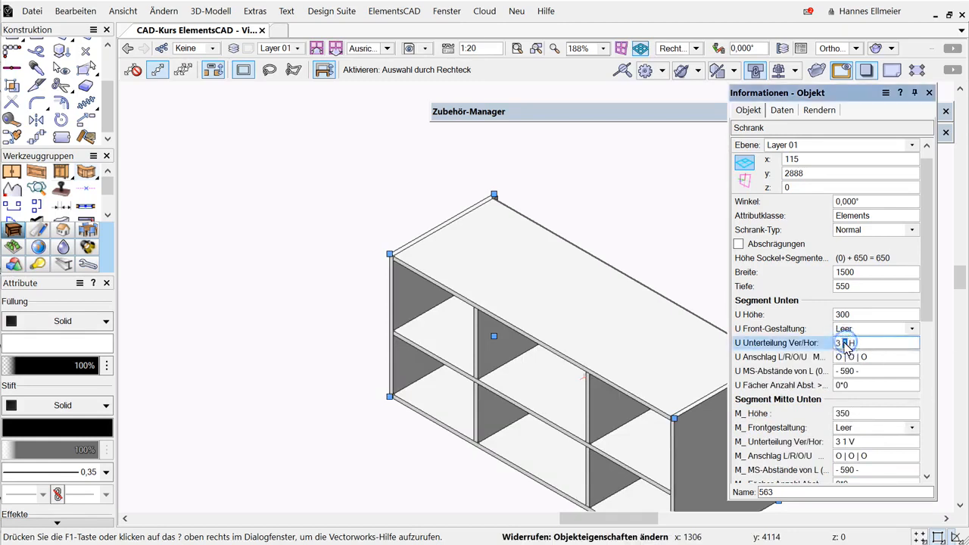
{"action": "type", "text": "2"}
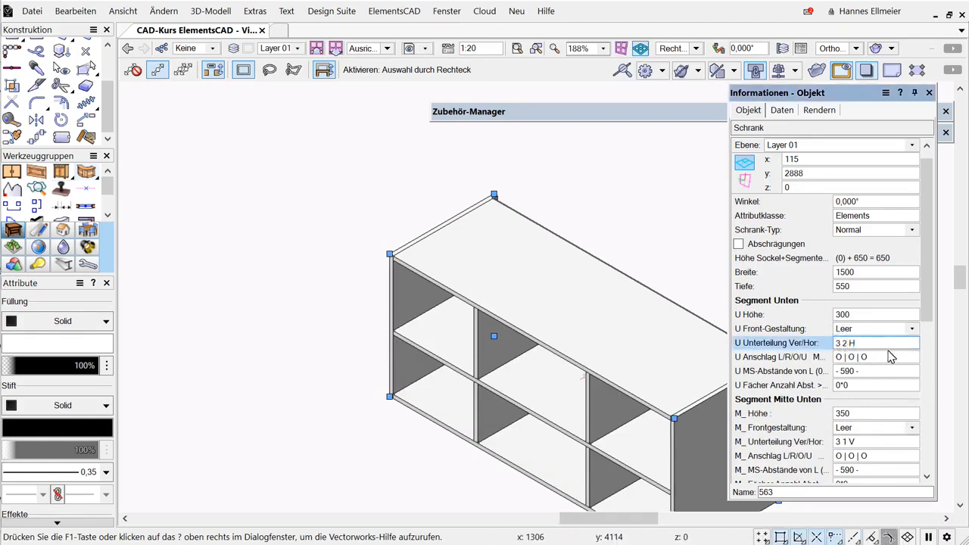
{"action": "key", "text": "Return"}
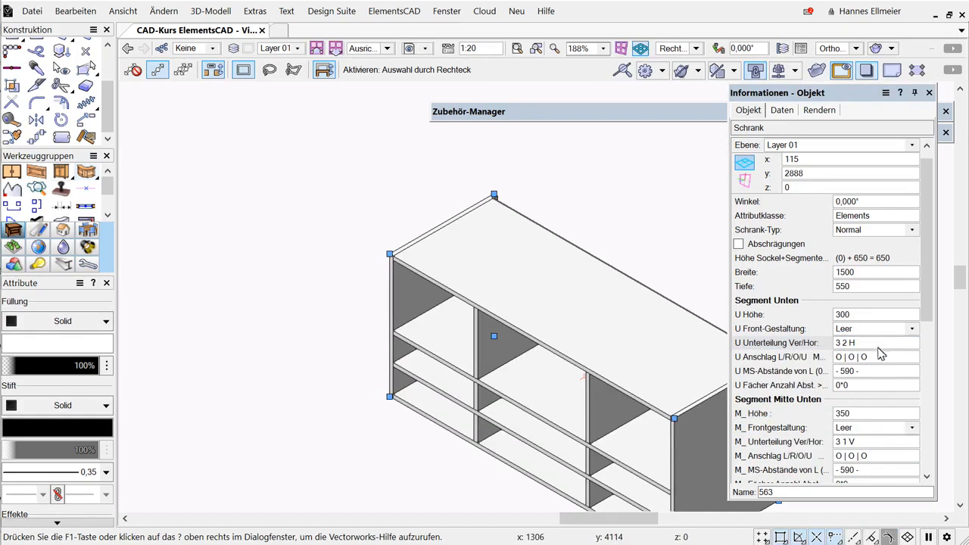
- Switch the lower segment's division to vertical priority with 3 2 V and back to horizontal priority with 3 2 H
{"action": "double_click", "coordinate": [851, 343]}
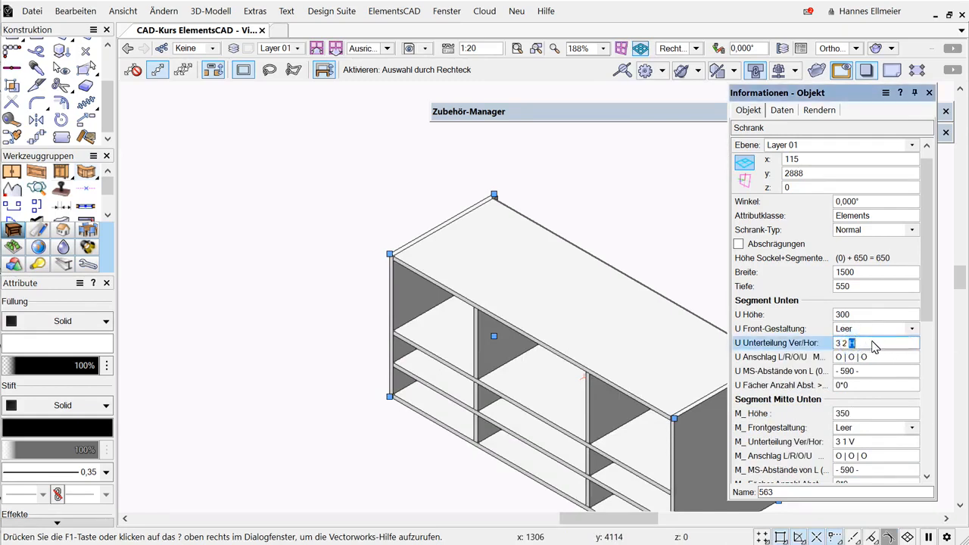
{"action": "type", "text": "v"}
{"action": "key", "text": "Return"}
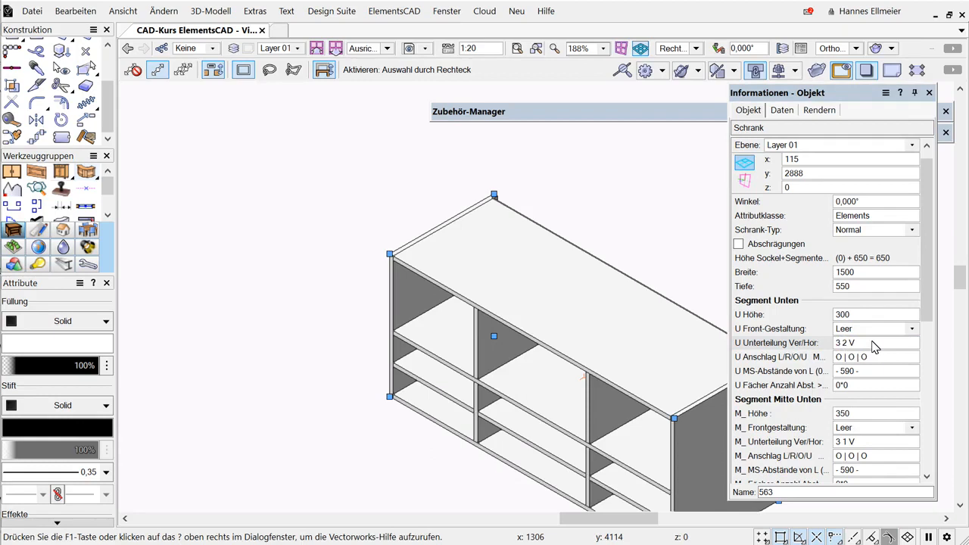
{"action": "double_click", "coordinate": [852, 343]}
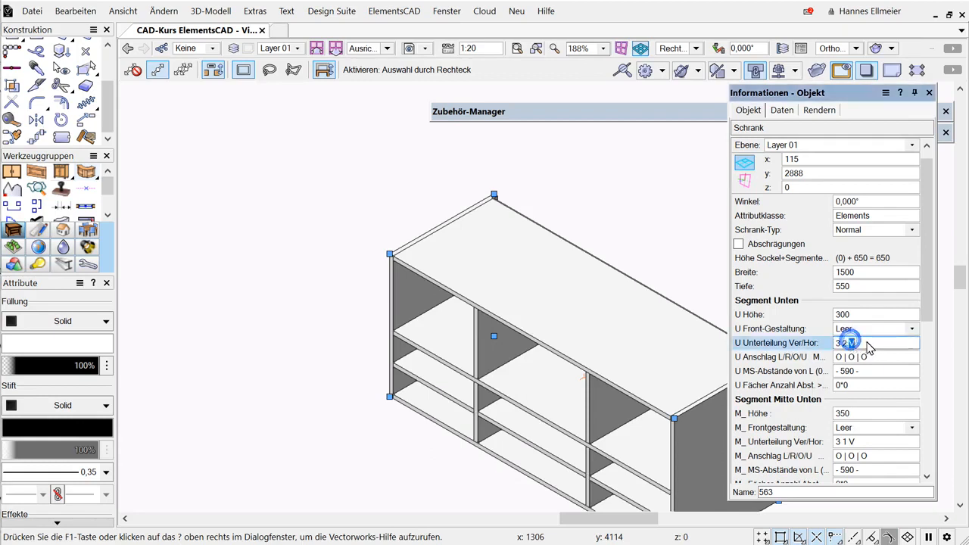
{"action": "type", "text": "h"}
{"action": "key", "text": "Return"}
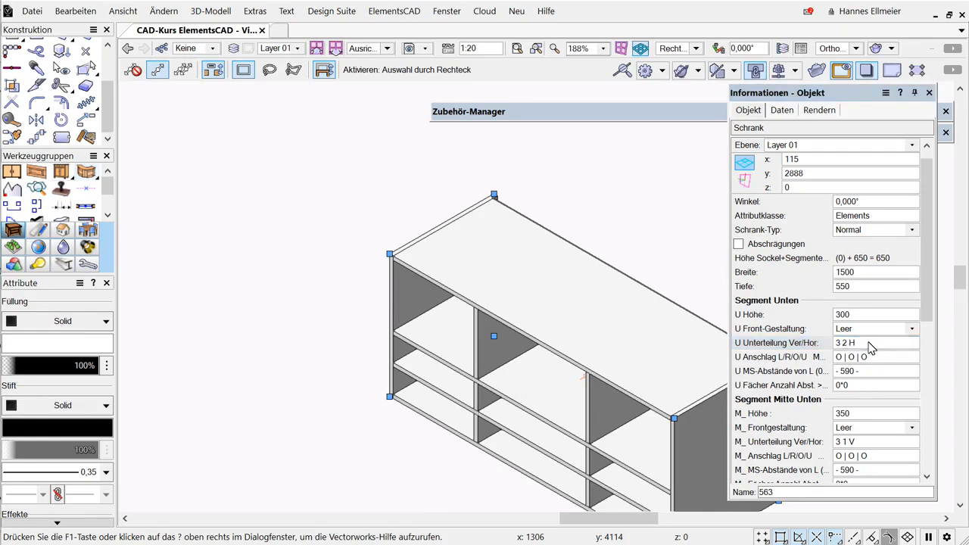
- Set the lower segment's division to 3 1 V
{"action": "left_click_drag", "start_coordinate": [842, 344], "coordinate": [891, 348]}
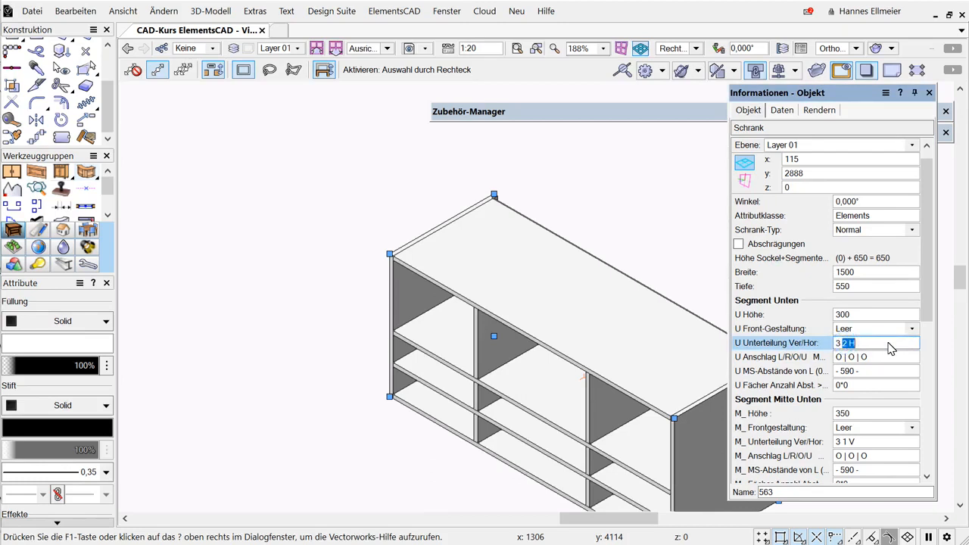
{"action": "type", "text": "1 v"}
{"action": "key", "text": "Return"}
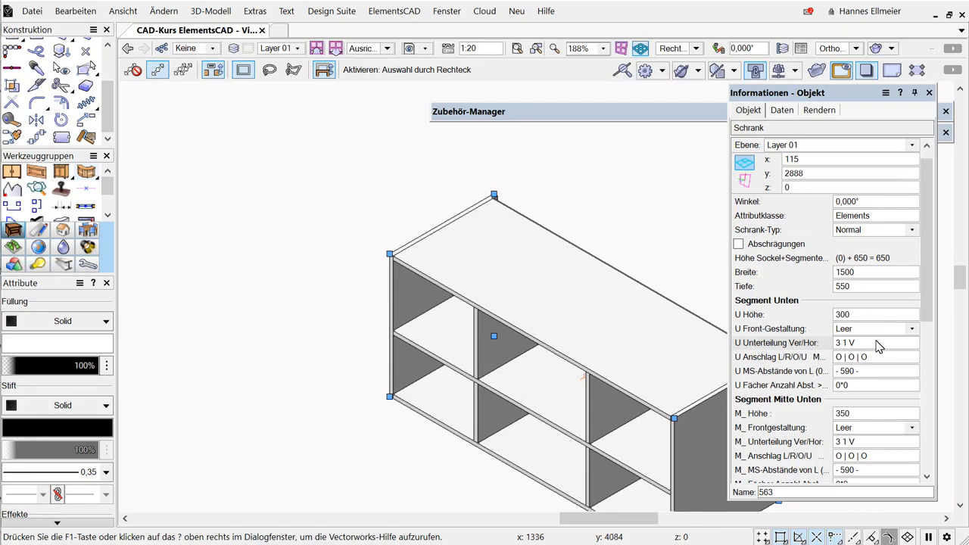
- Remove the first partition of the lower segment by changing its U Anschlag entry to O n O | O
{"action": "left_click", "coordinate": [847, 359]}
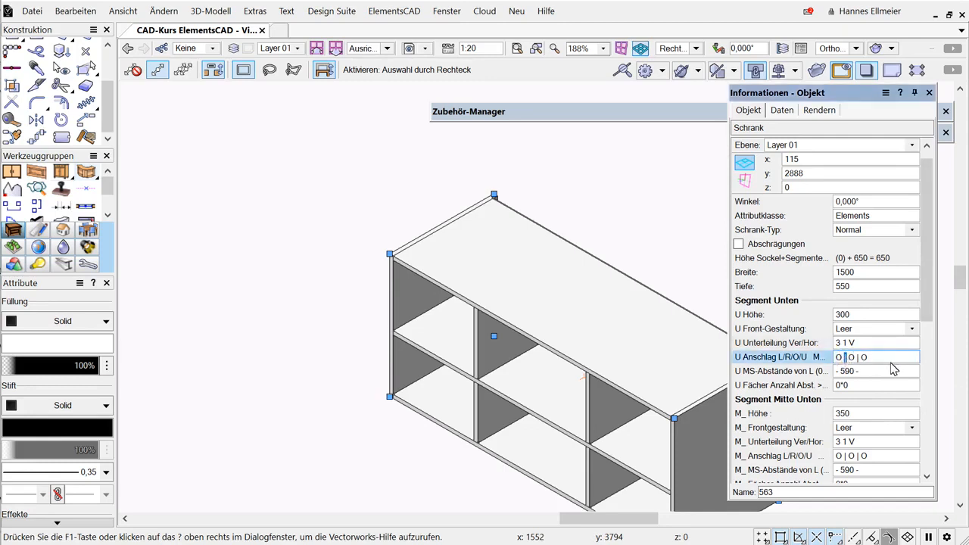
{"action": "type", "text": "n"}
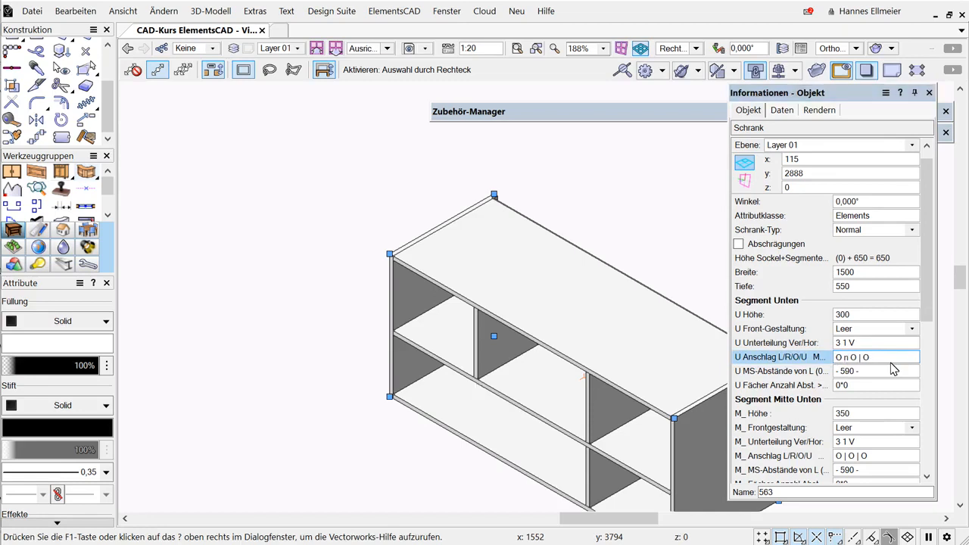
{"action": "key", "text": "Return"}
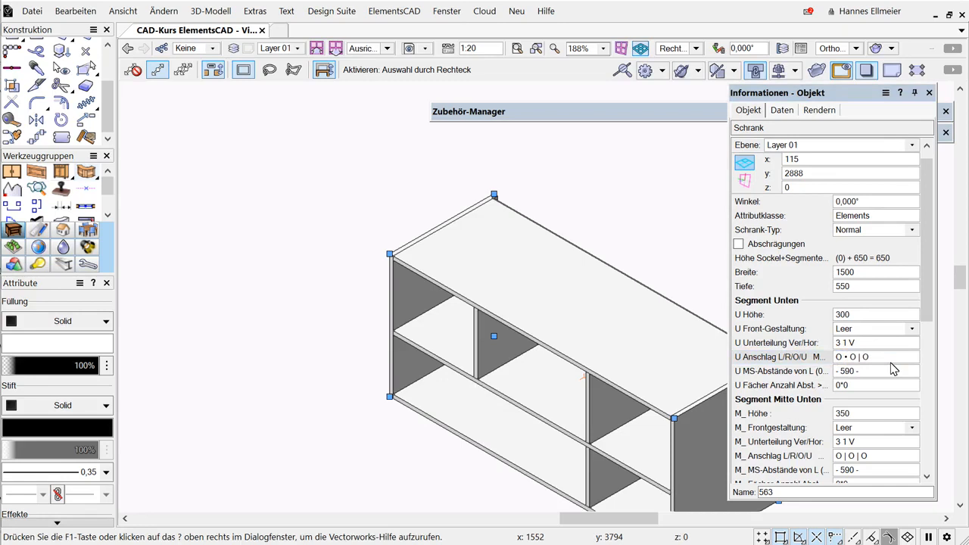
- Remove the second partition of the lower middle segment by changing its M_ Anschlag entry to O | O n O
{"action": "left_click", "coordinate": [861, 459]}
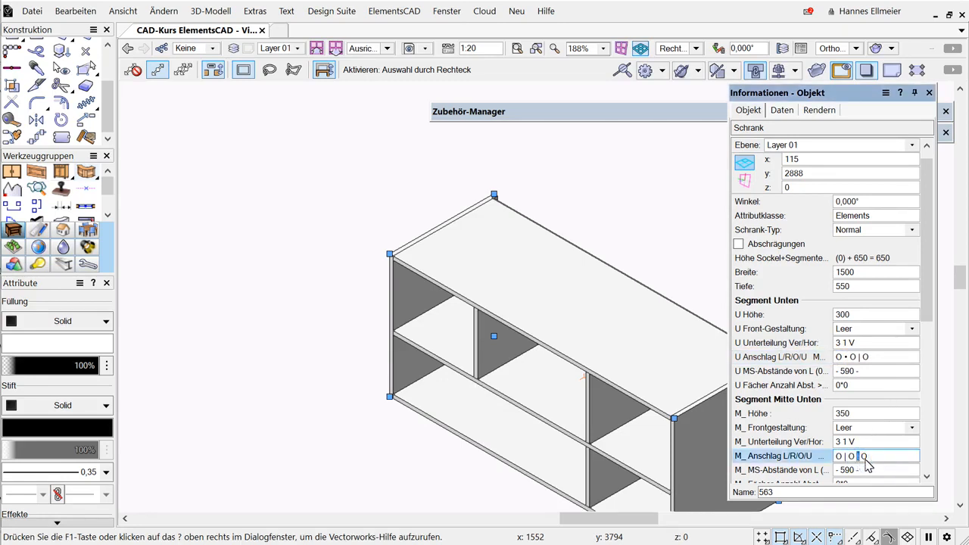
{"action": "type", "text": "n"}
{"action": "key", "text": "Return"}
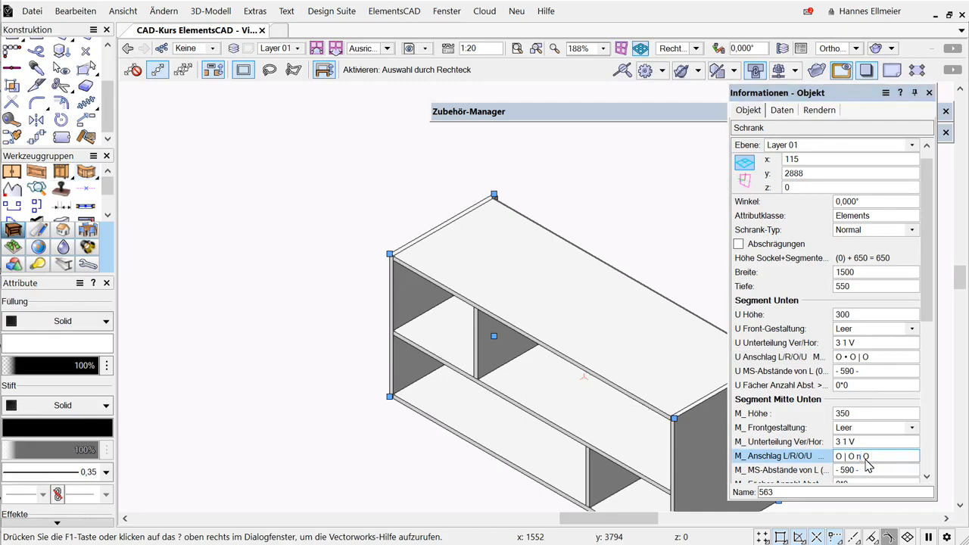